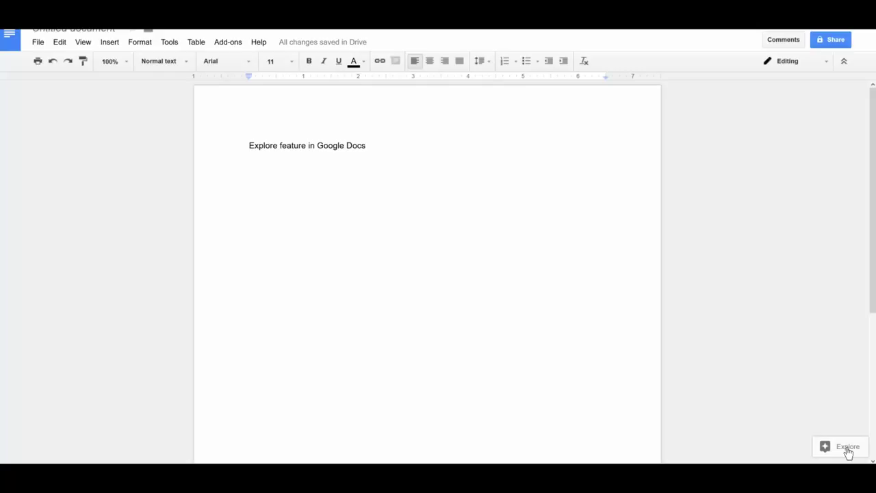
Open Explore for the document, browse all its suggested images, then start a new spreadsheet.
key(ctrl+alt+shift+i)
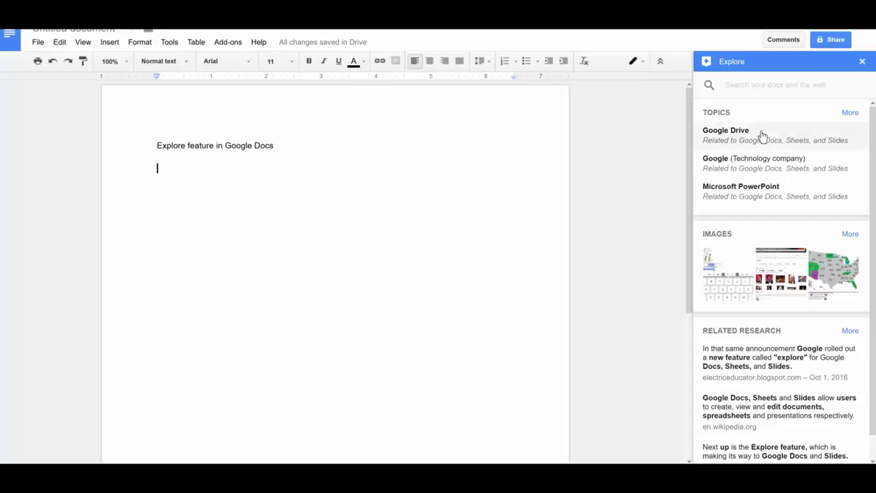
scroll(801, 265, down, 1)
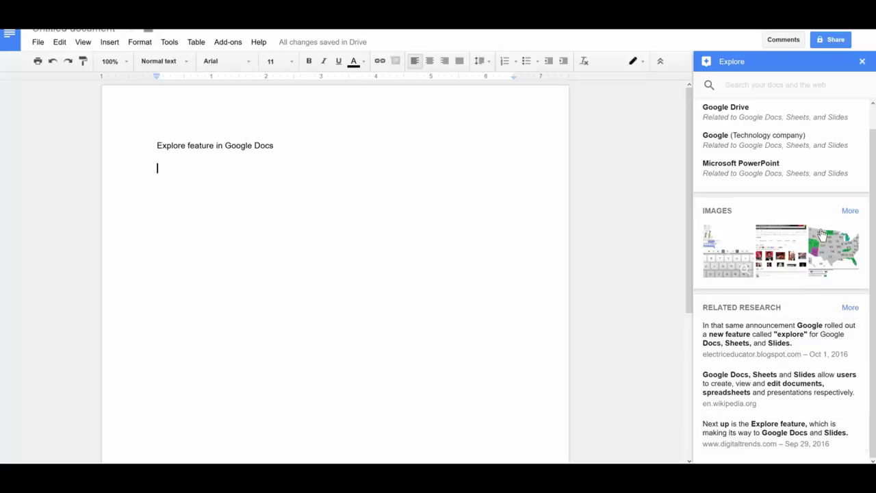
click(850, 212)
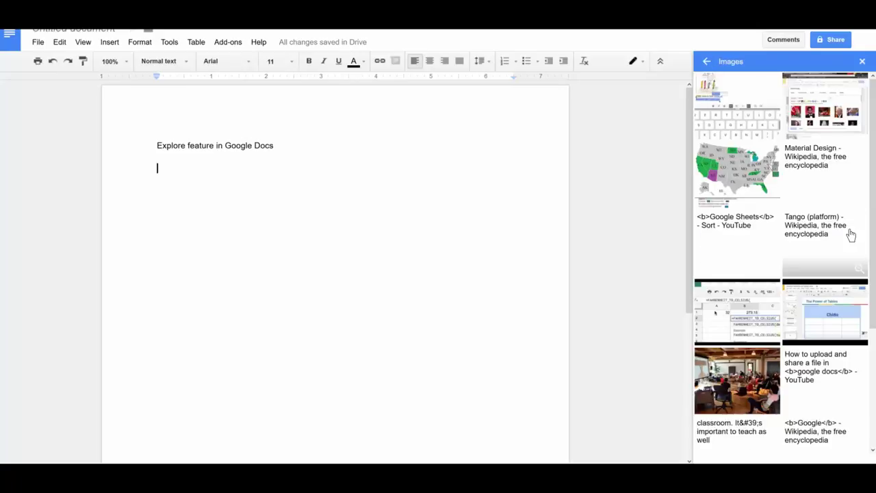
scroll(833, 278, down, 3)
scroll(834, 278, down, 1)
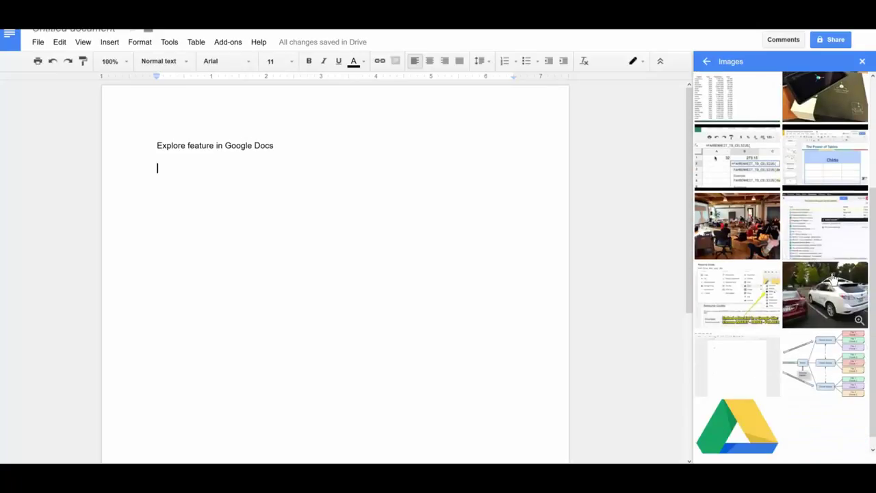
scroll(833, 278, up, 5)
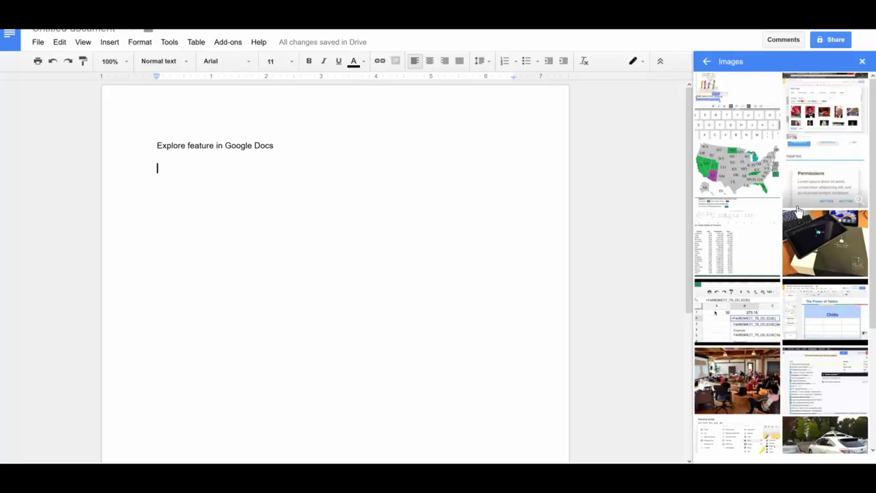
click(38, 42)
Open Explore on the student data and scroll through its Analysis suggestions.
mouse_move(172, 86)
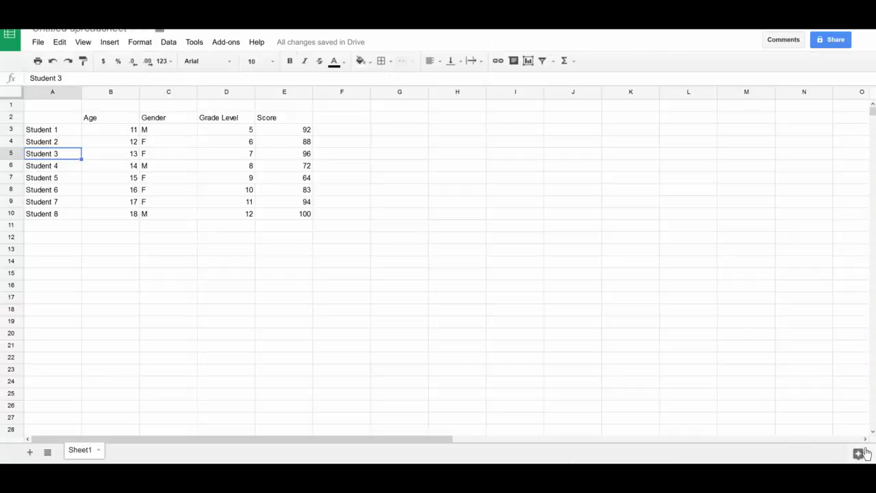
click(853, 454)
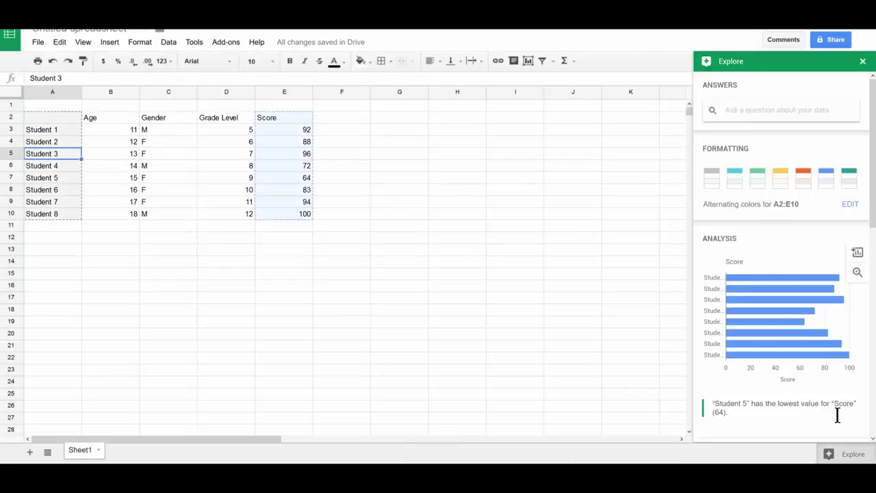
mouse_move(779, 336)
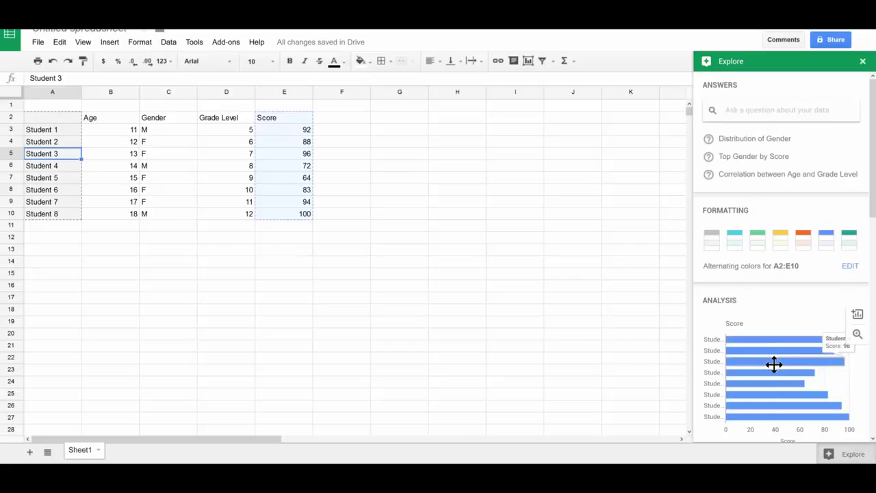
scroll(808, 308, down, 3)
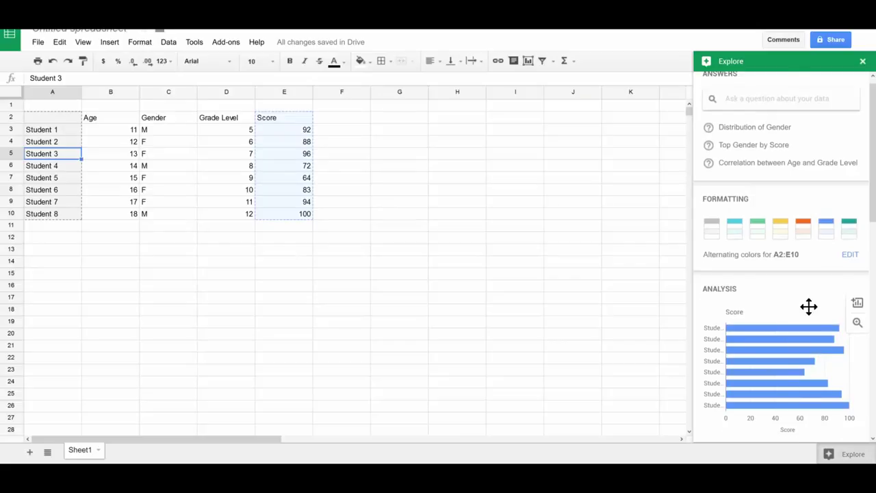
scroll(819, 308, down, 4)
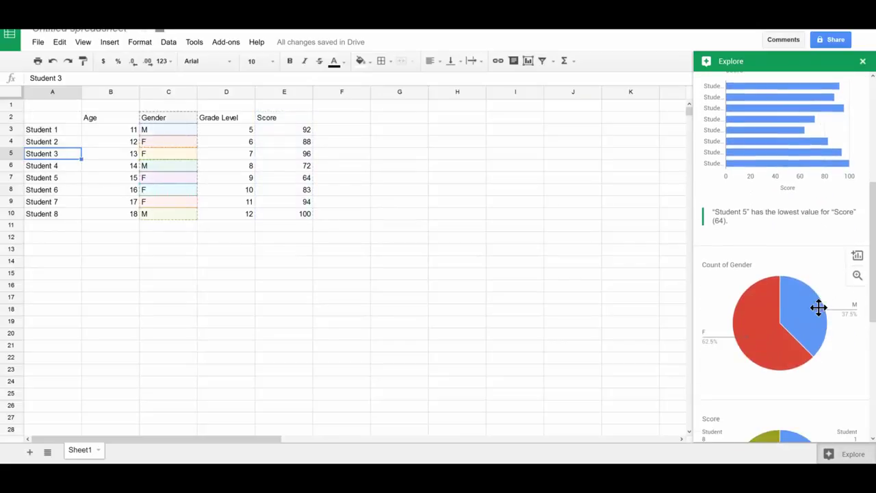
scroll(819, 307, up, 4)
scroll(819, 307, up, 5)
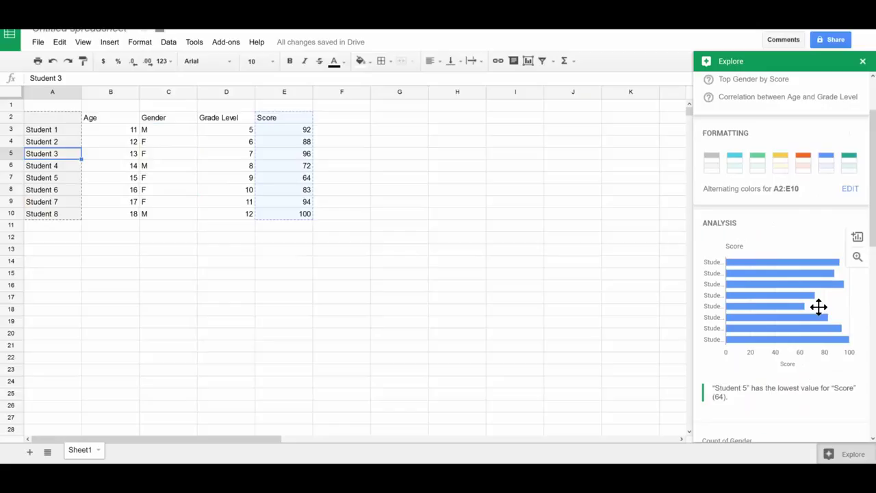
scroll(821, 311, down, 3)
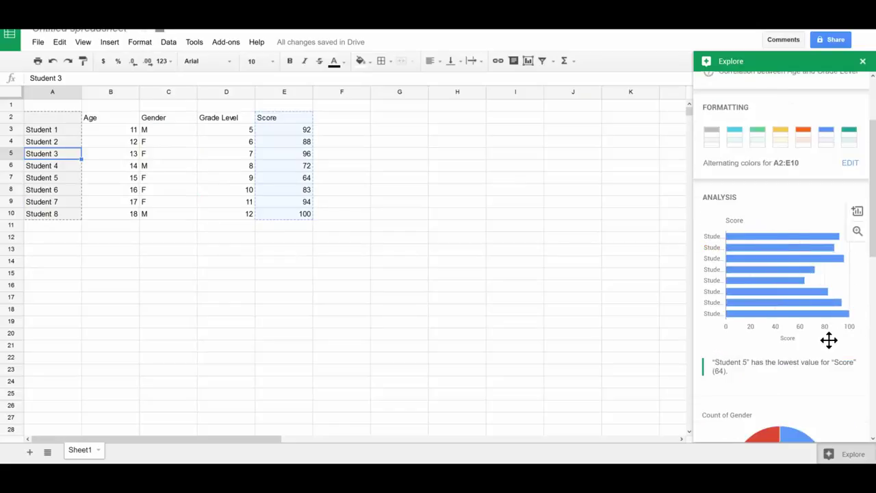
Insert the suggested Score bar chart and move it to the right of the data.
click(858, 212)
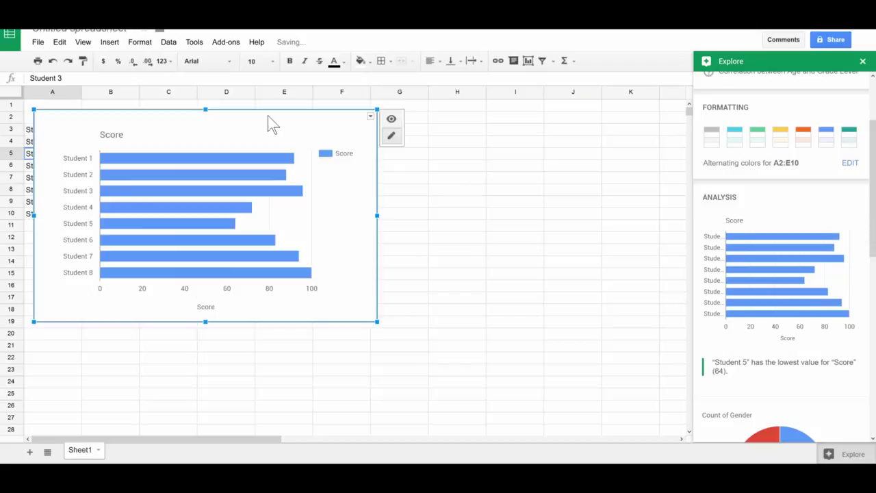
drag(272, 121, 584, 109)
scroll(808, 291, down, 3)
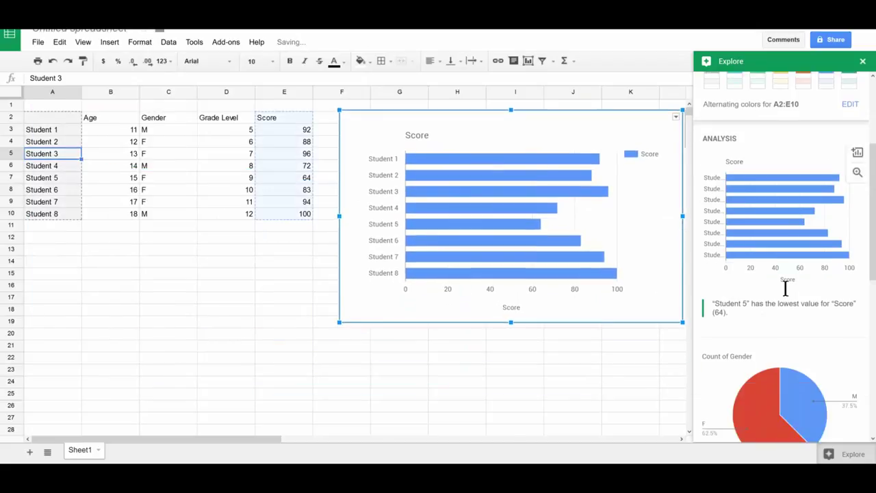
scroll(825, 294, down, 2)
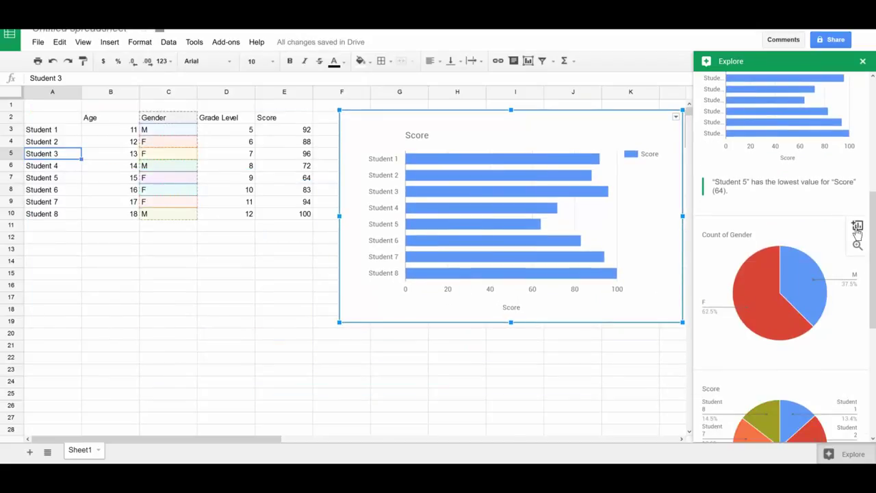
Insert the Count of Gender pie chart, shrink it, and place it over columns D–E.
click(855, 225)
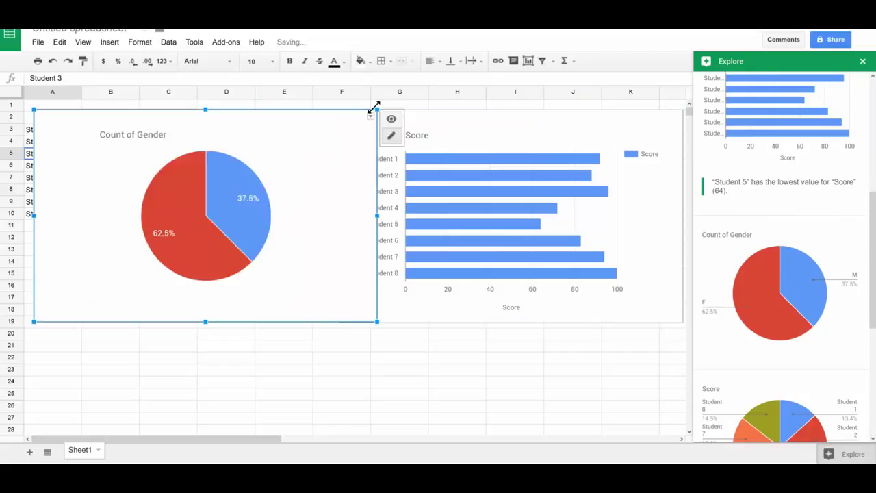
drag(376, 107, 164, 212)
drag(220, 265, 140, 265)
drag(124, 232, 296, 250)
scroll(814, 343, down, 2)
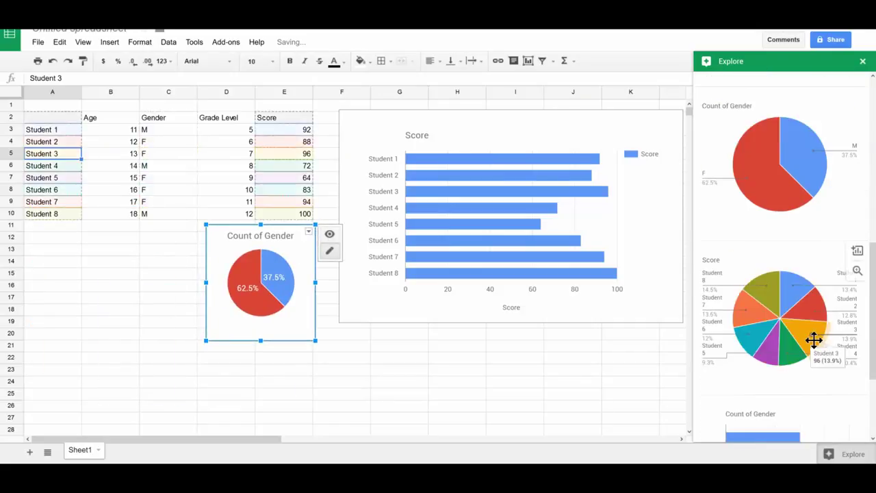
drag(873, 305, 873, 140)
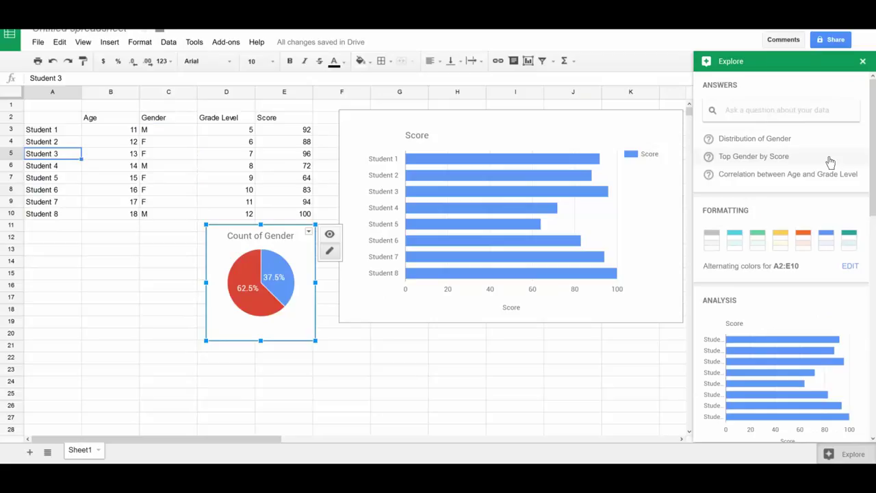
View Explore's answers for 'Distribution of Gender' and 'Top Gender by Score'.
click(750, 141)
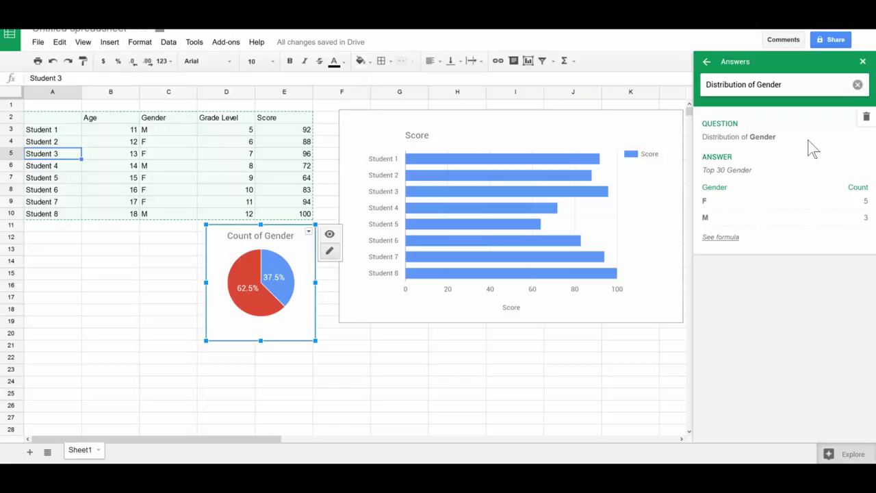
click(706, 61)
scroll(760, 171, down, 1)
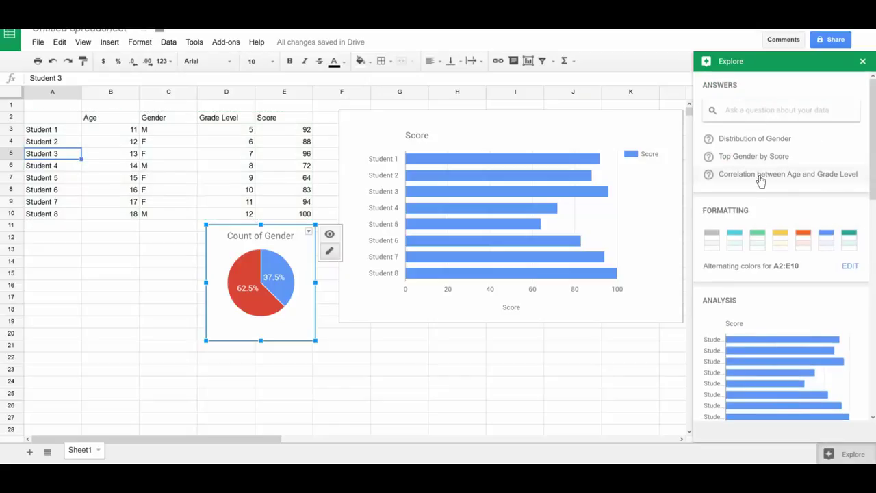
click(752, 159)
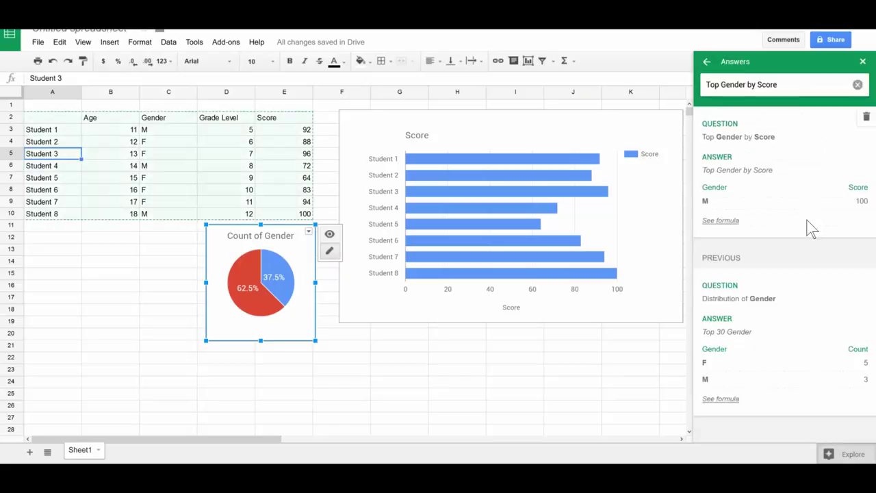
click(707, 62)
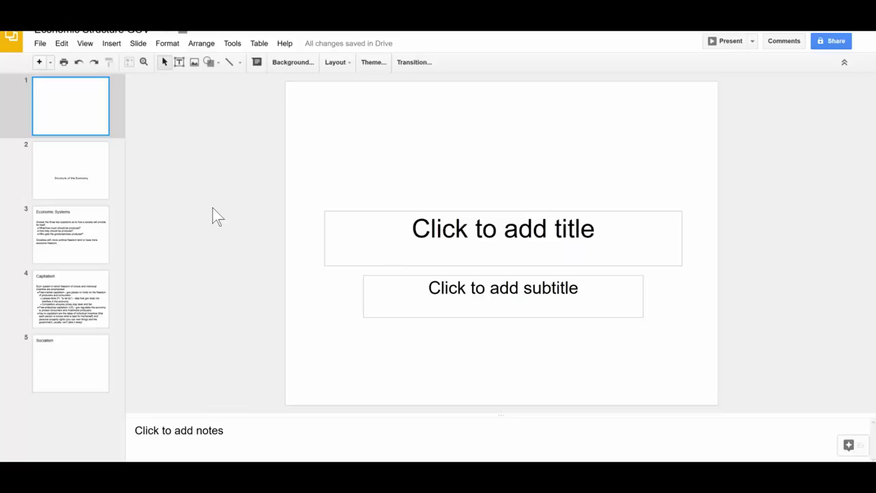
Select slide 2, 'Structure of the Economy'.
click(82, 156)
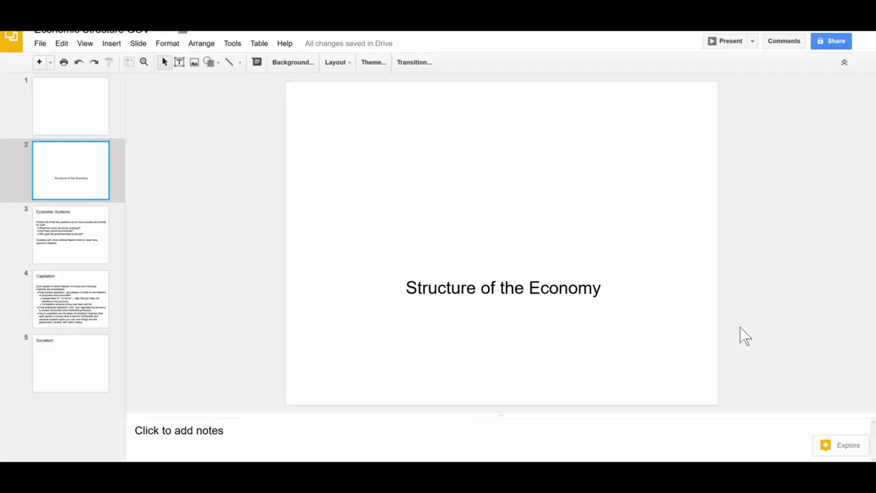
Apply the Explore-suggested blue-and-black triangle pattern layout to slide 2.
click(829, 451)
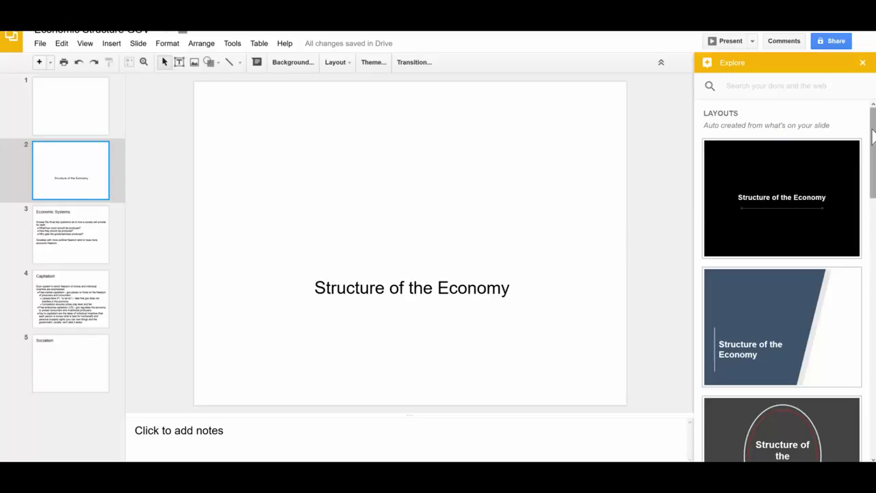
drag(874, 137, 874, 219)
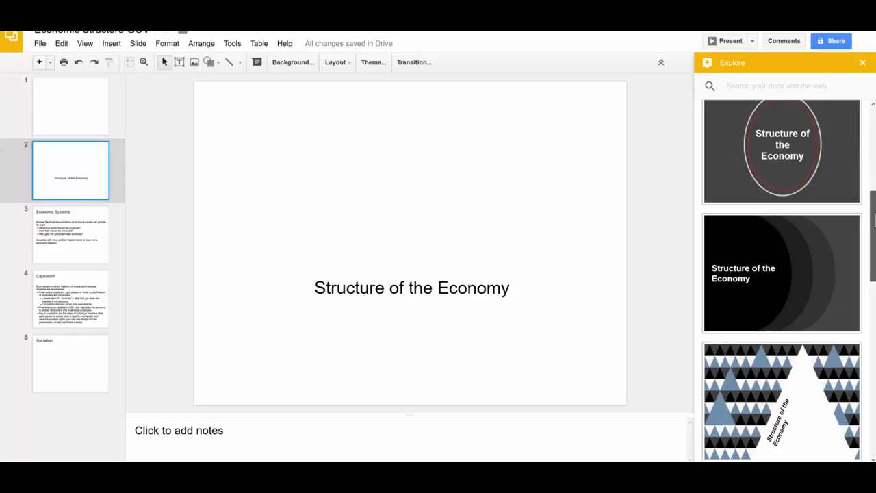
drag(875, 219, 873, 401)
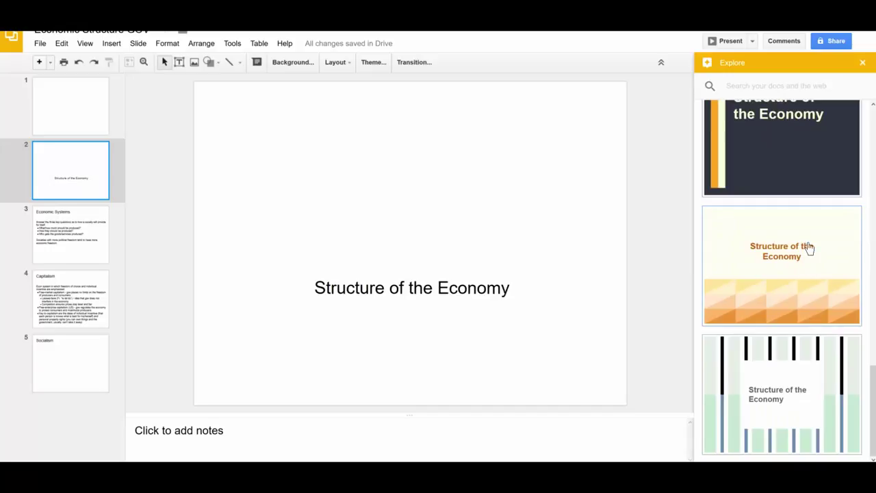
scroll(812, 252, up, 5)
scroll(811, 251, up, 3)
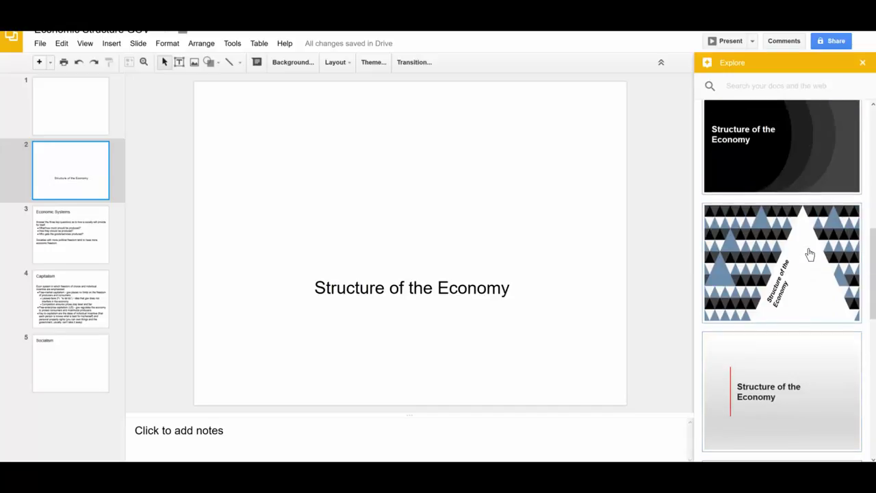
click(817, 257)
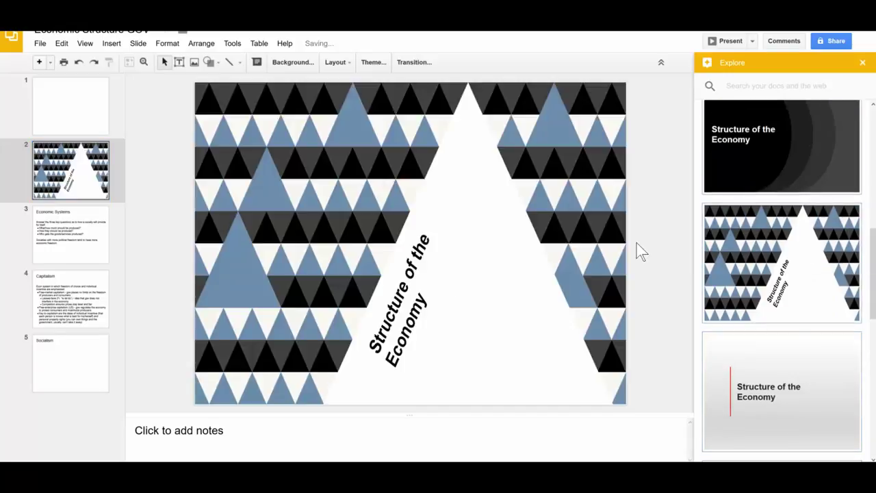
Apply the Explore blue title-banner layout to slide 3, 'Economic Systems'.
click(65, 230)
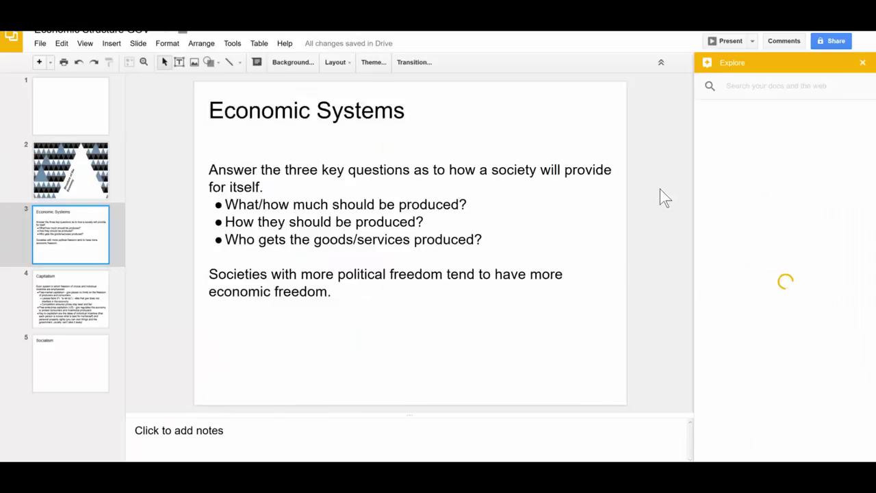
scroll(819, 254, down, 3)
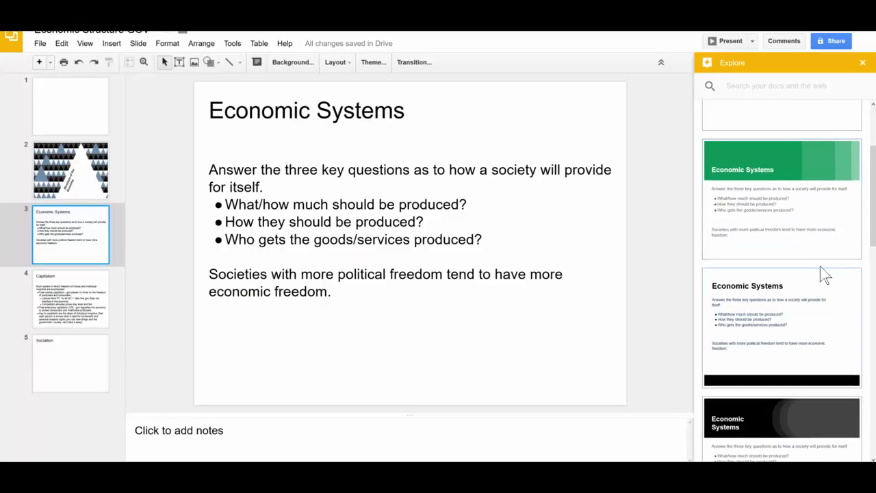
scroll(826, 274, down, 10)
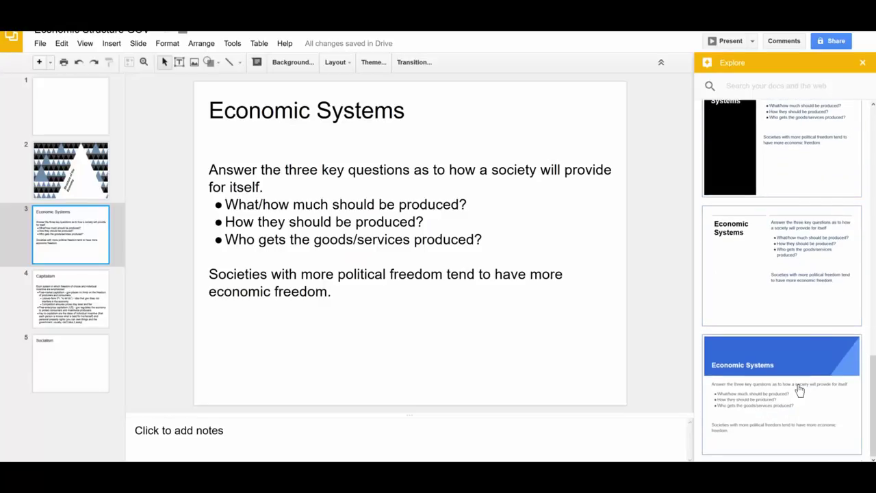
click(800, 389)
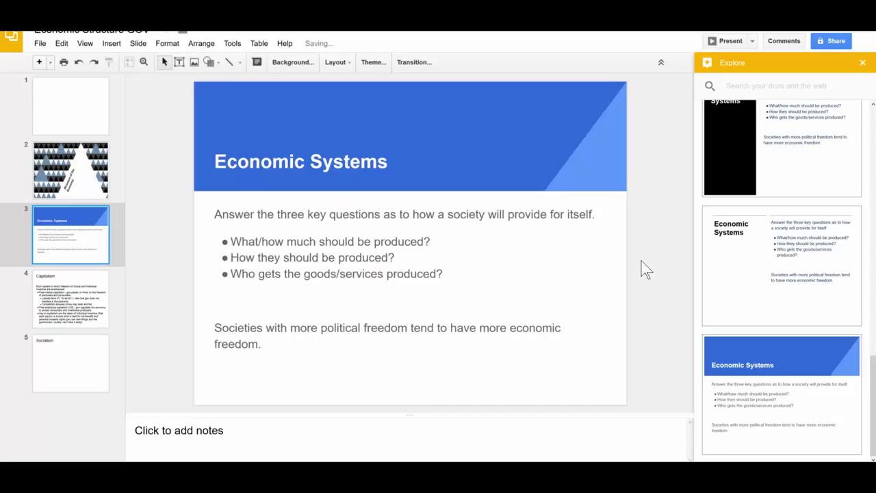
click(77, 300)
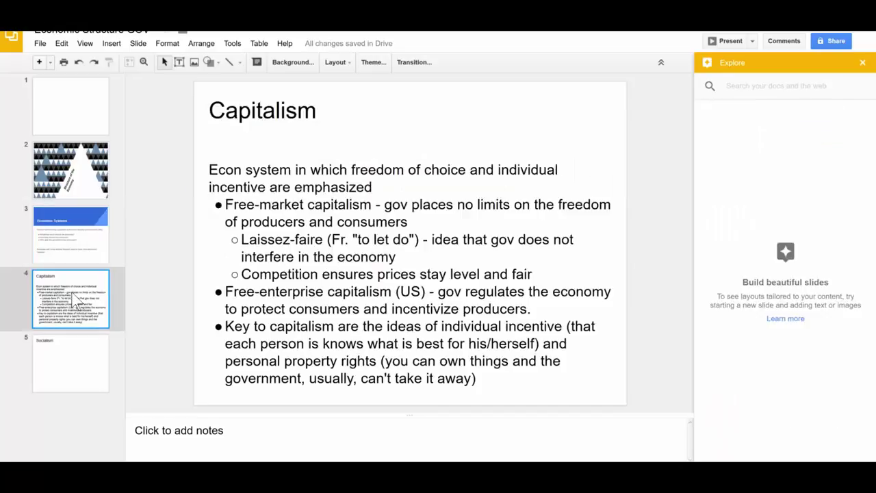